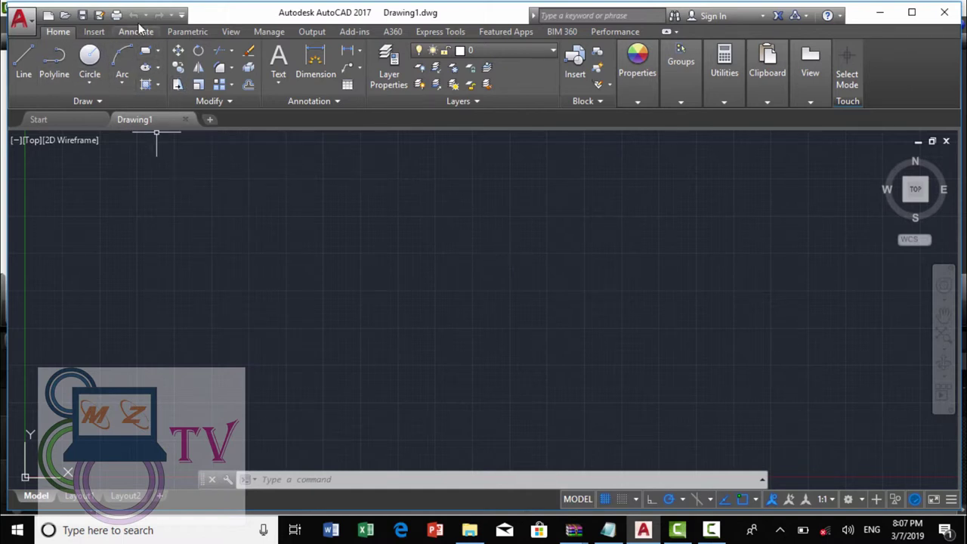
Turn on the classic menu bar from the Quick Access Toolbar dropdown, then open Tools > Palettes
click(182, 16)
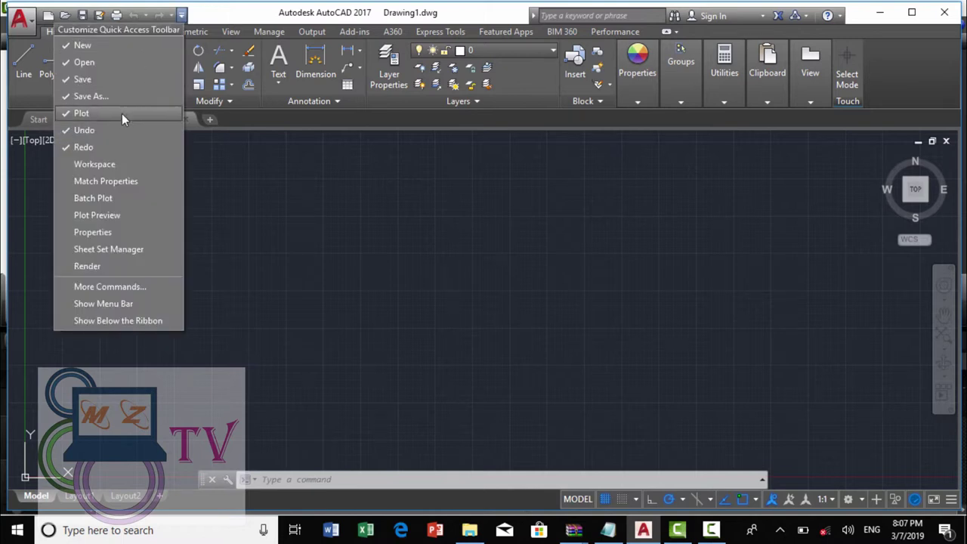
click(100, 305)
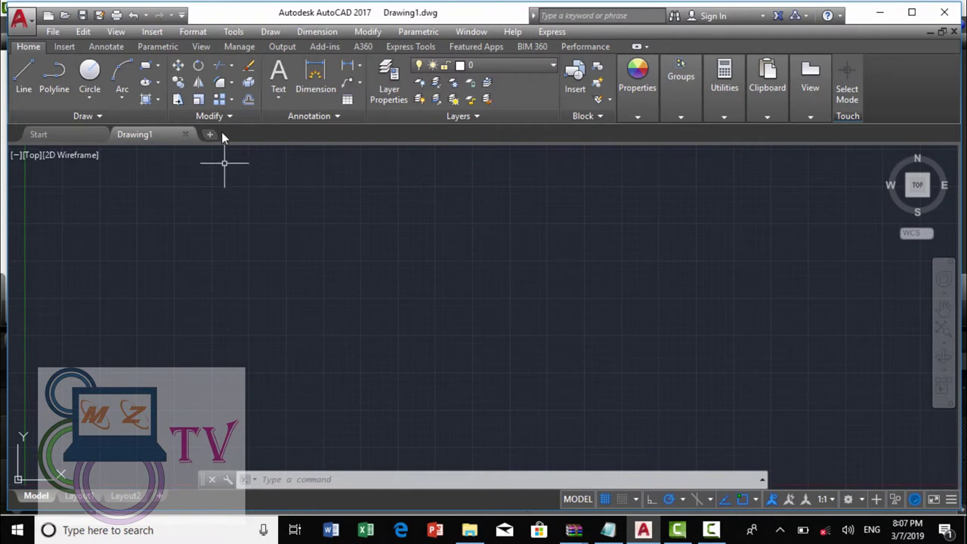
click(234, 31)
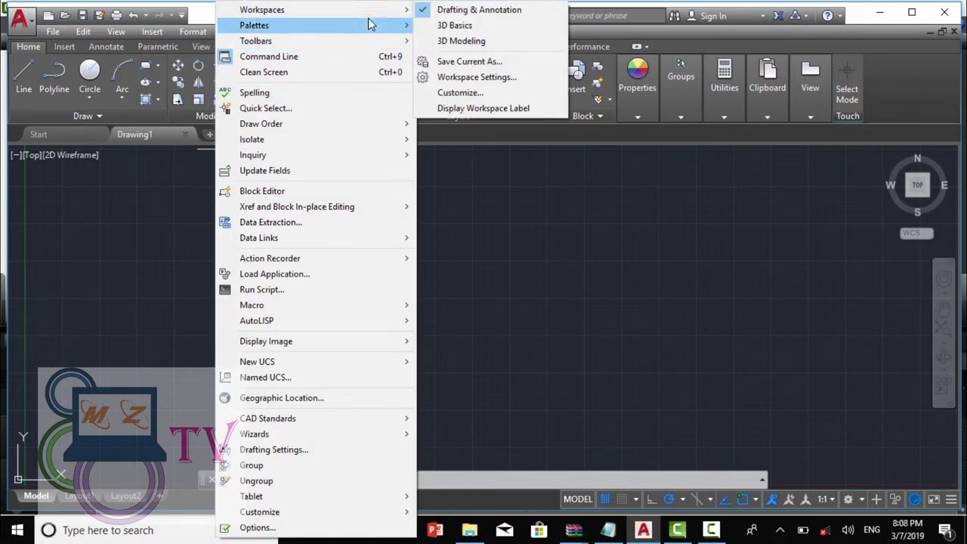
mouse_move(254, 25)
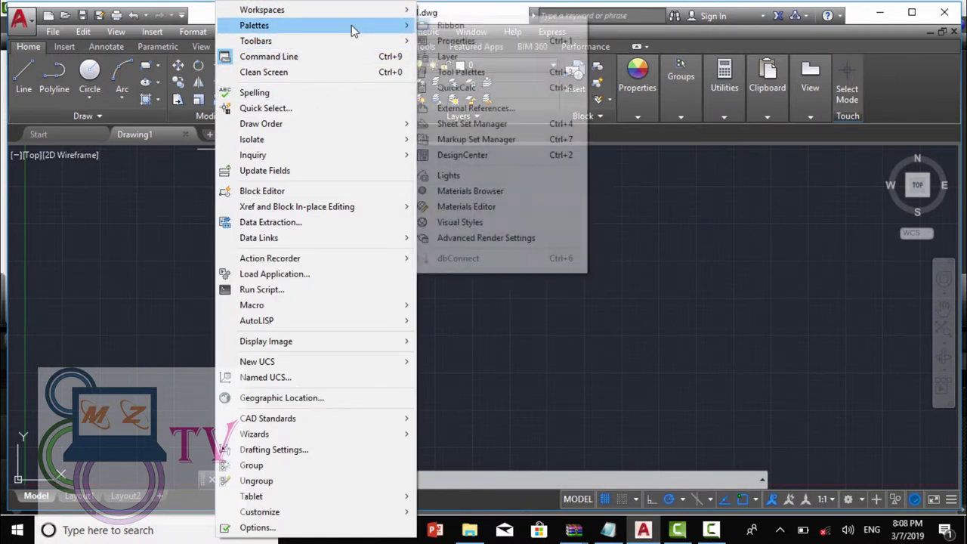
Close the ribbon via Tools > Palettes > Ribbon, then open Tools > Toolbars > AutoCAD
click(450, 25)
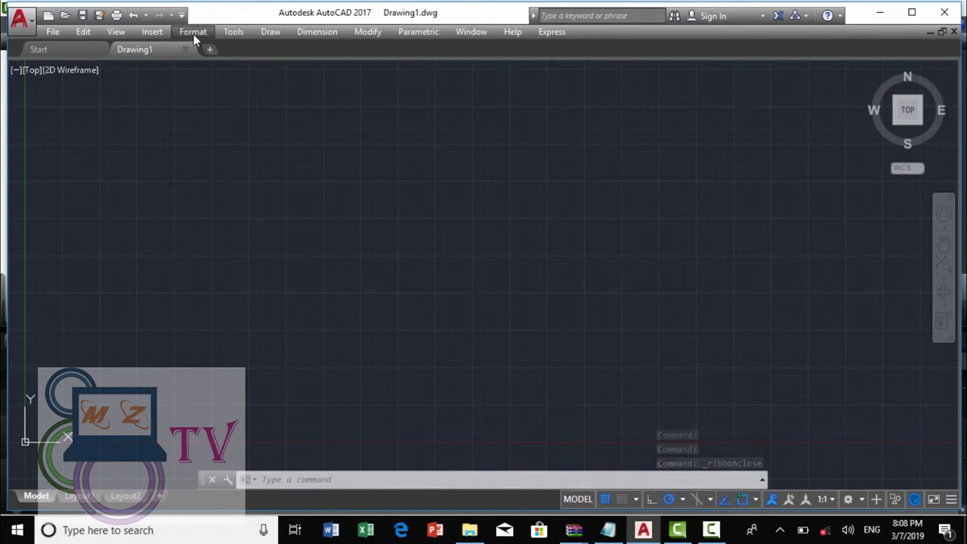
click(233, 32)
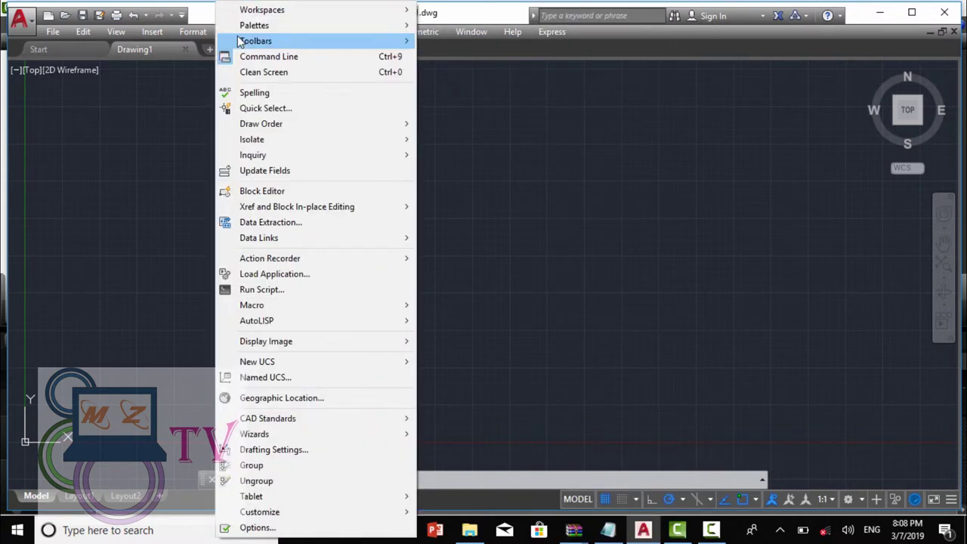
mouse_move(256, 40)
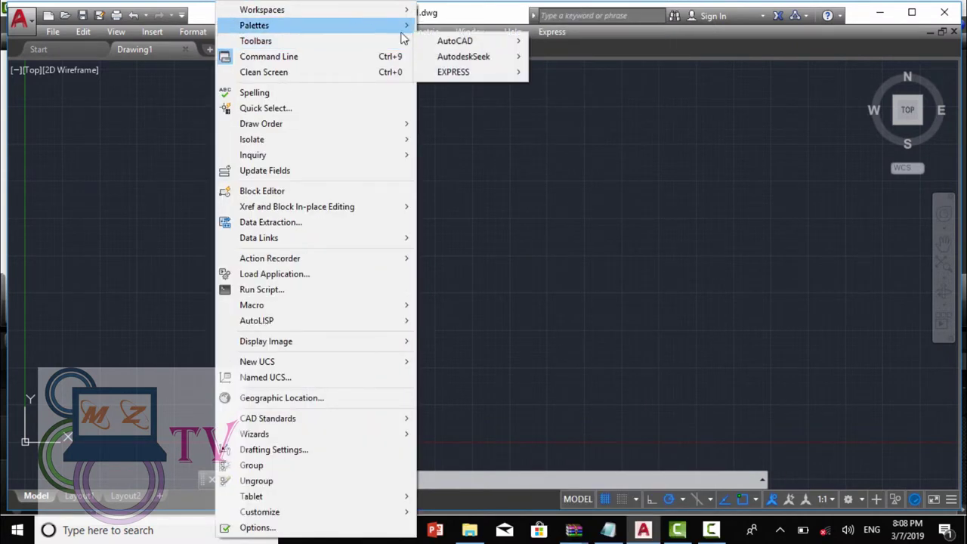
mouse_move(455, 41)
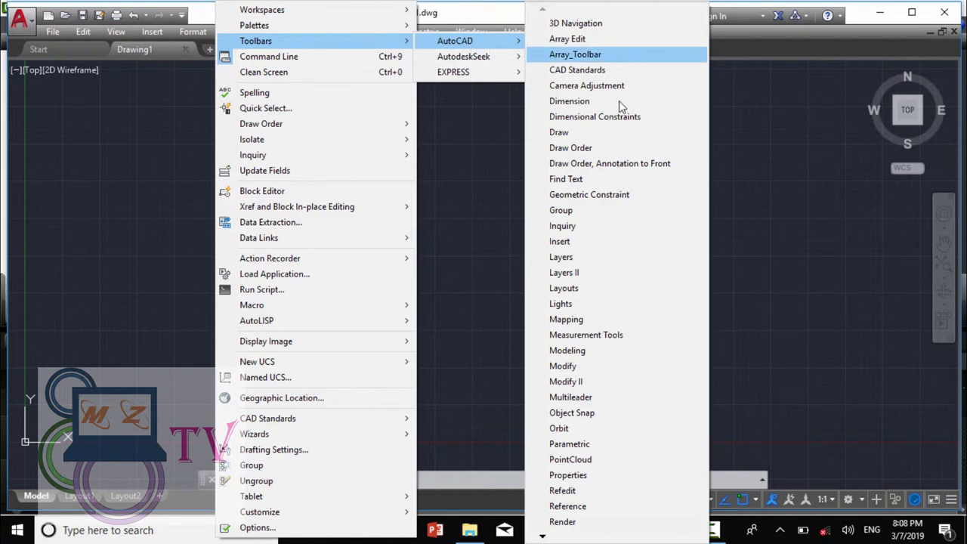
Turn on the Draw, Draw Order, Layers and Modify toolbars from Tools > Toolbars > AutoCAD
click(589, 133)
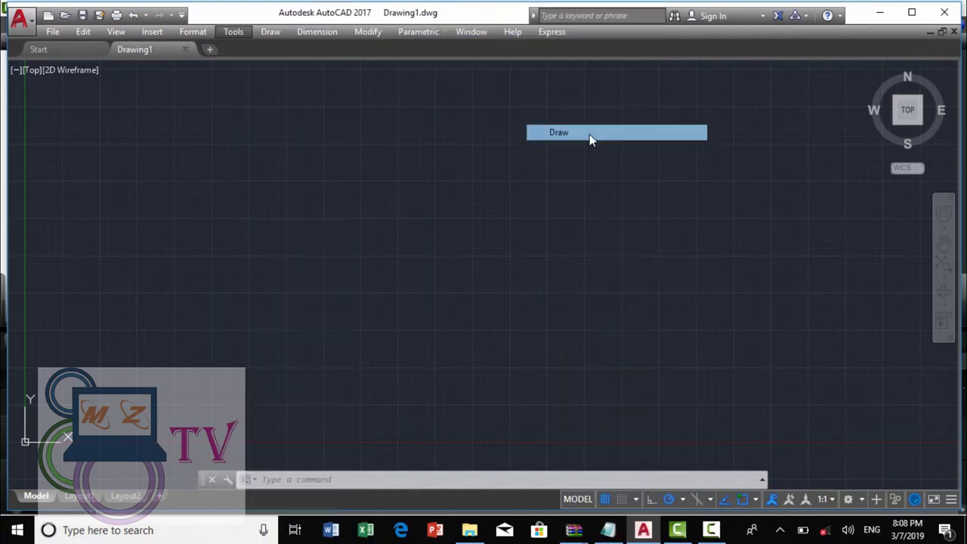
click(234, 32)
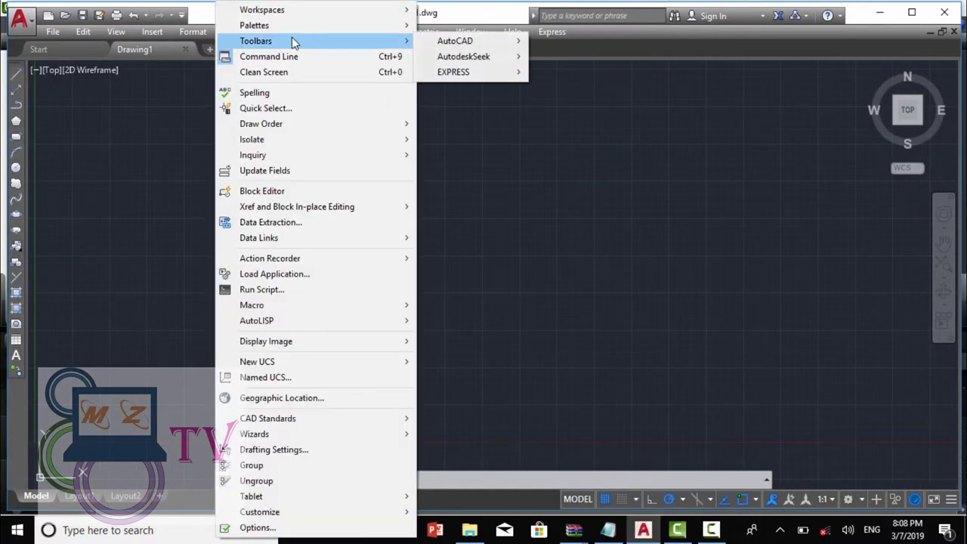
mouse_move(256, 40)
mouse_move(455, 41)
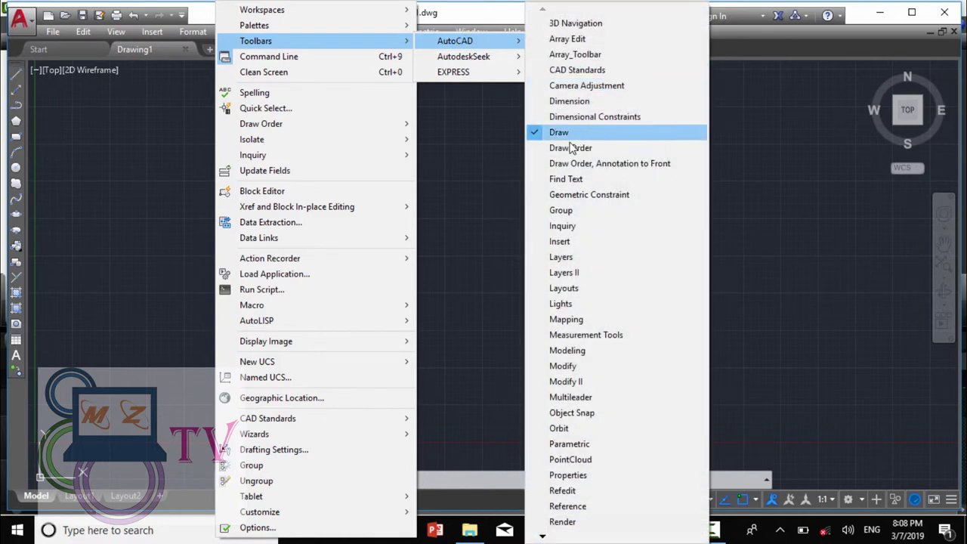
click(563, 146)
click(271, 32)
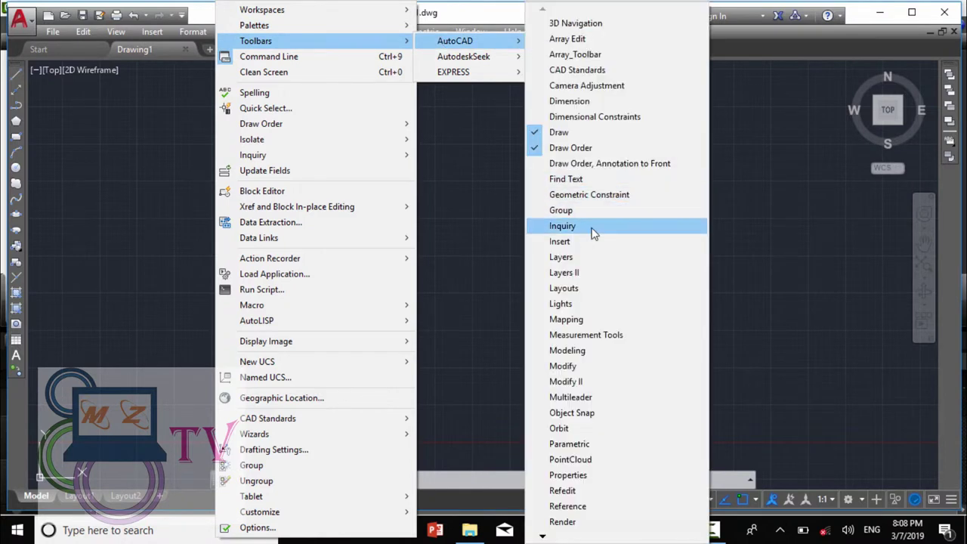
click(560, 258)
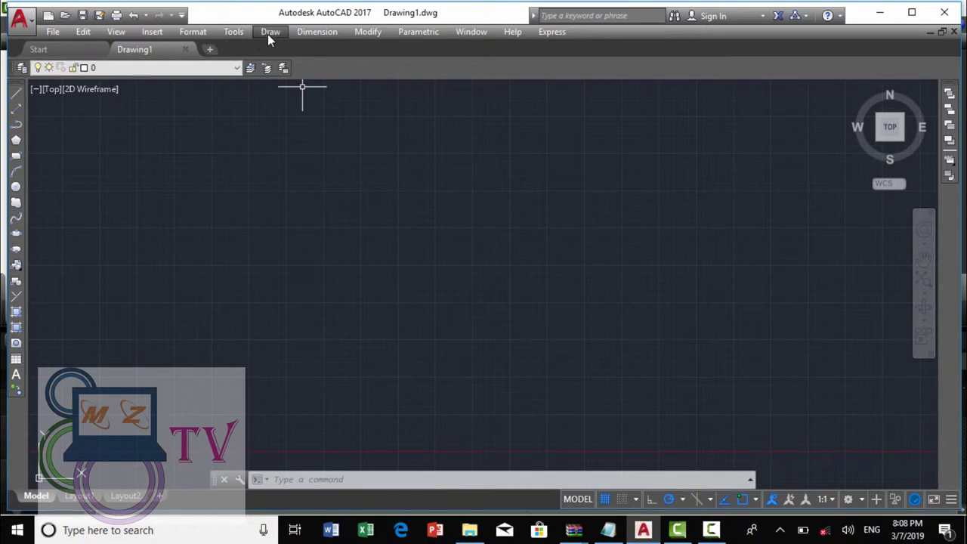
click(242, 32)
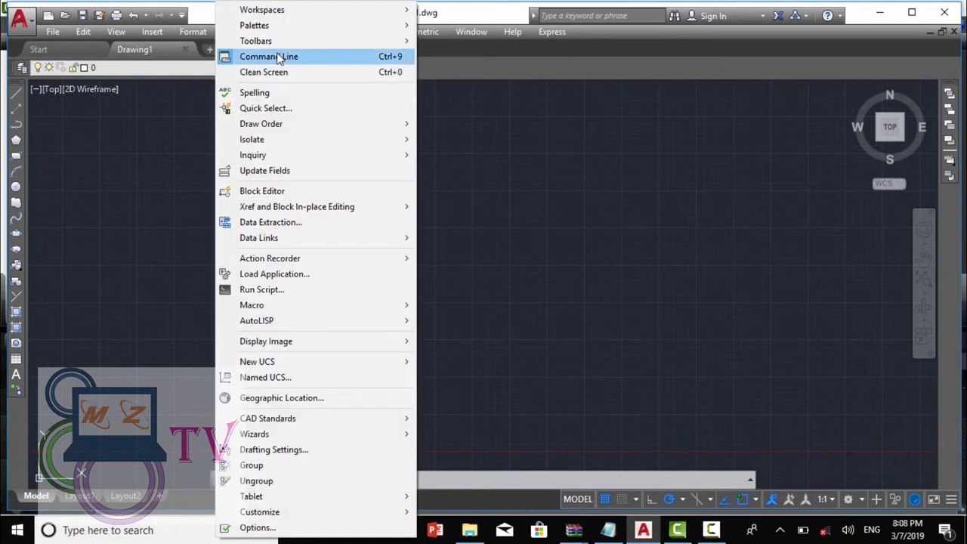
mouse_move(455, 40)
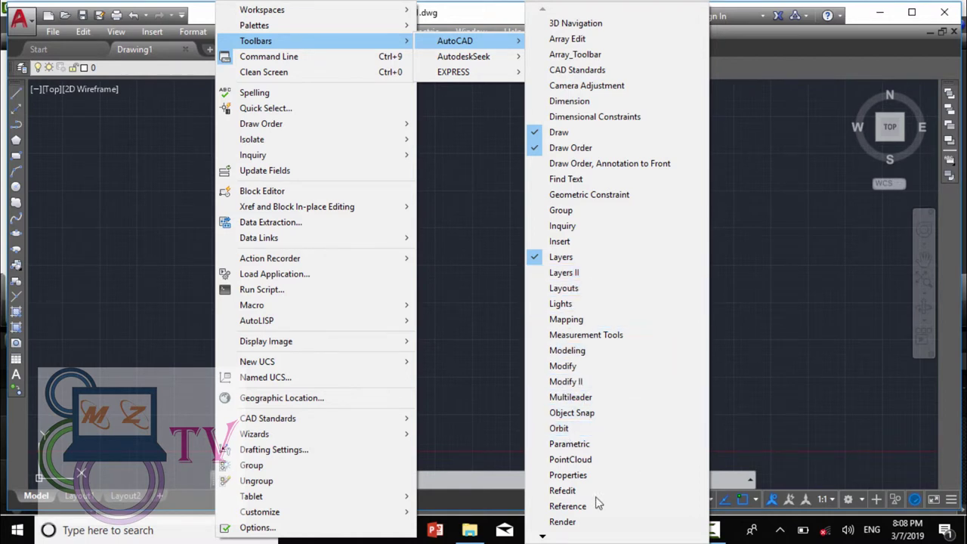
click(579, 365)
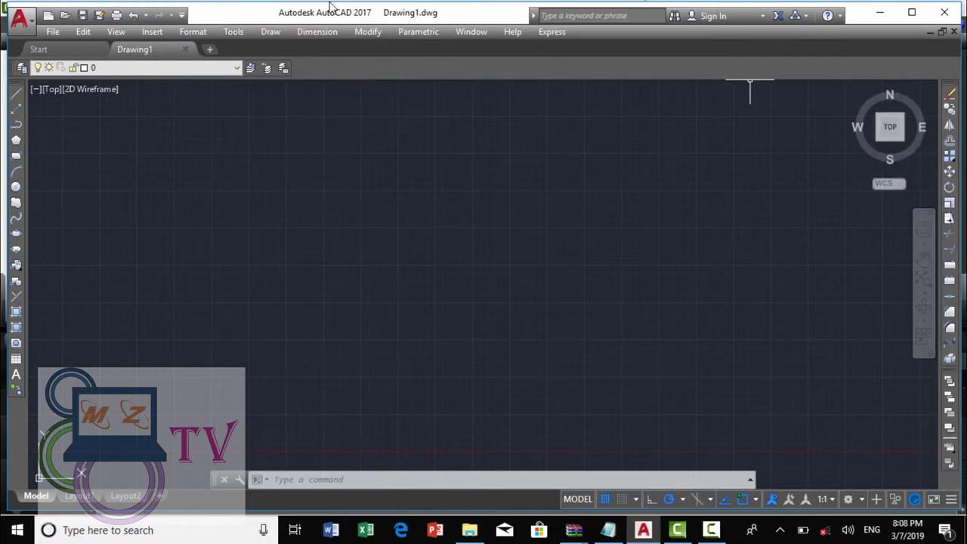
Switch on the Properties and Styles toolbars from the AutoCAD toolbar list
click(233, 31)
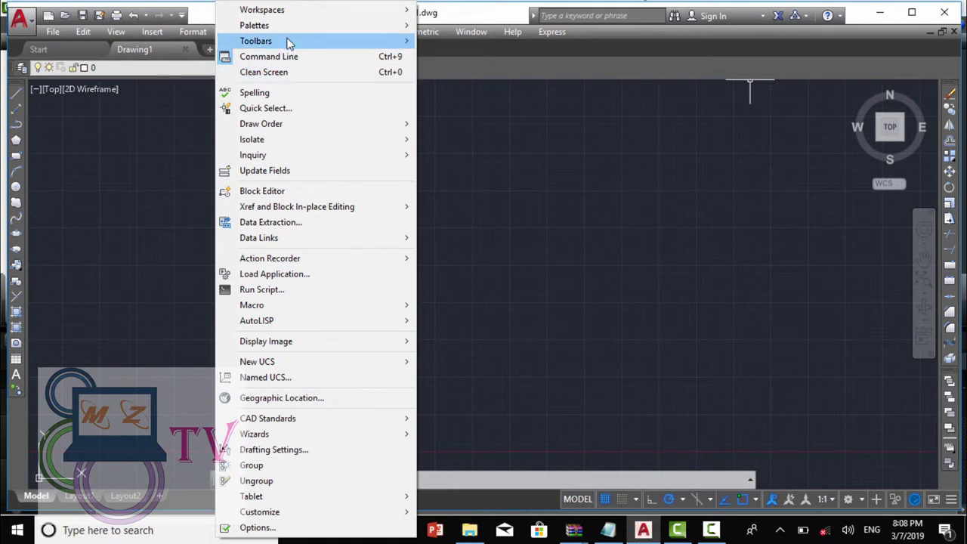
mouse_move(256, 41)
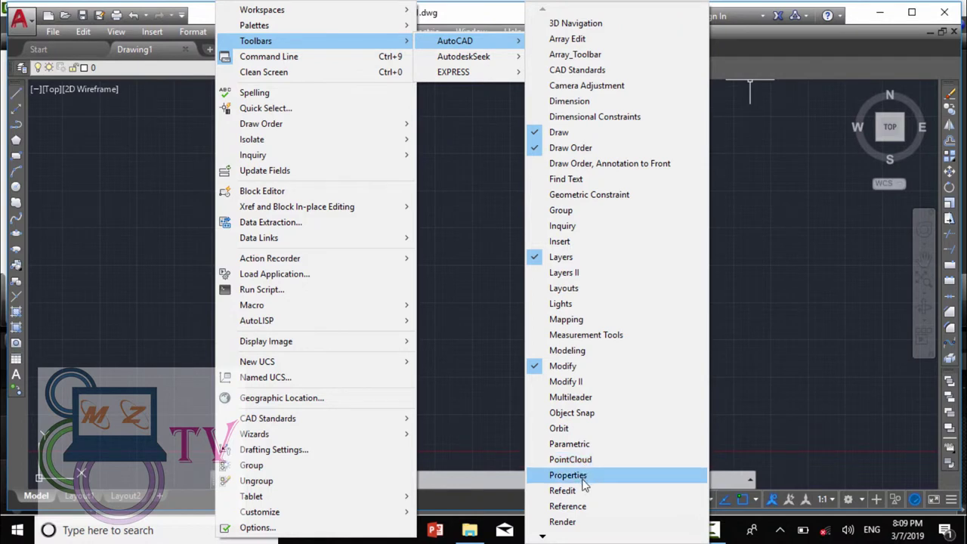
click(584, 481)
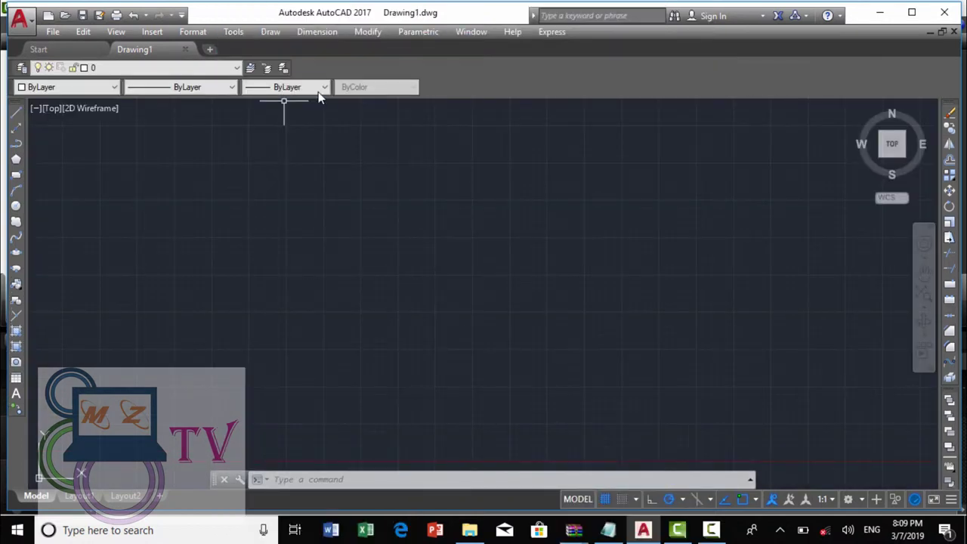
click(242, 31)
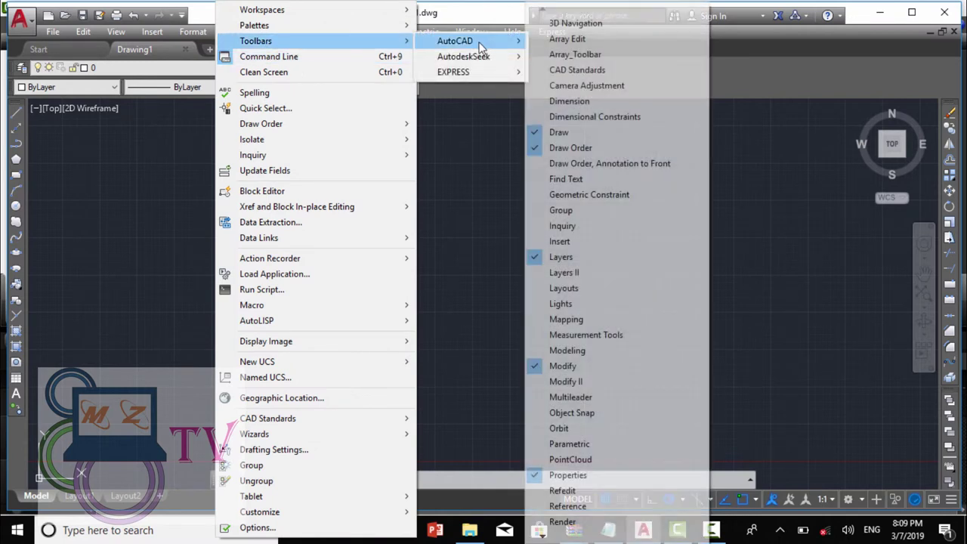
mouse_move(455, 41)
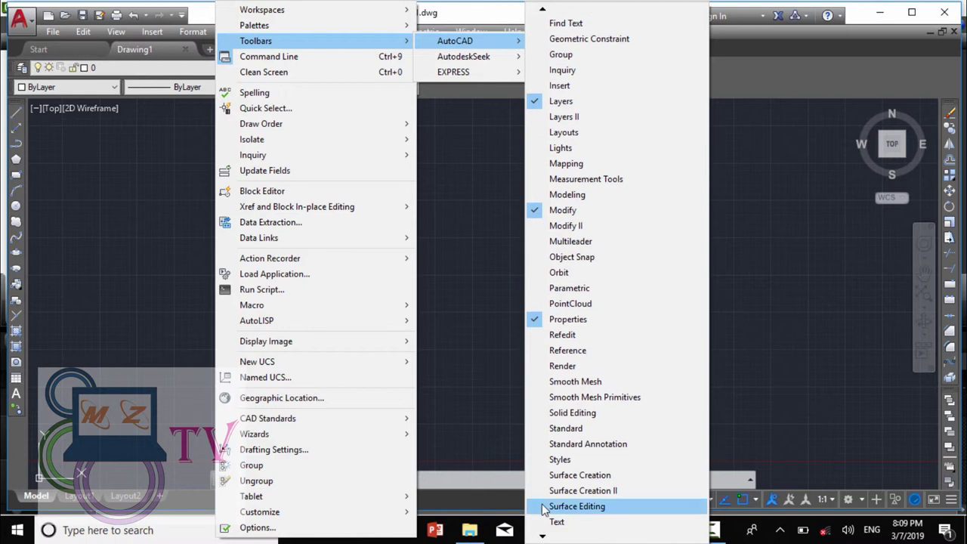
click(568, 467)
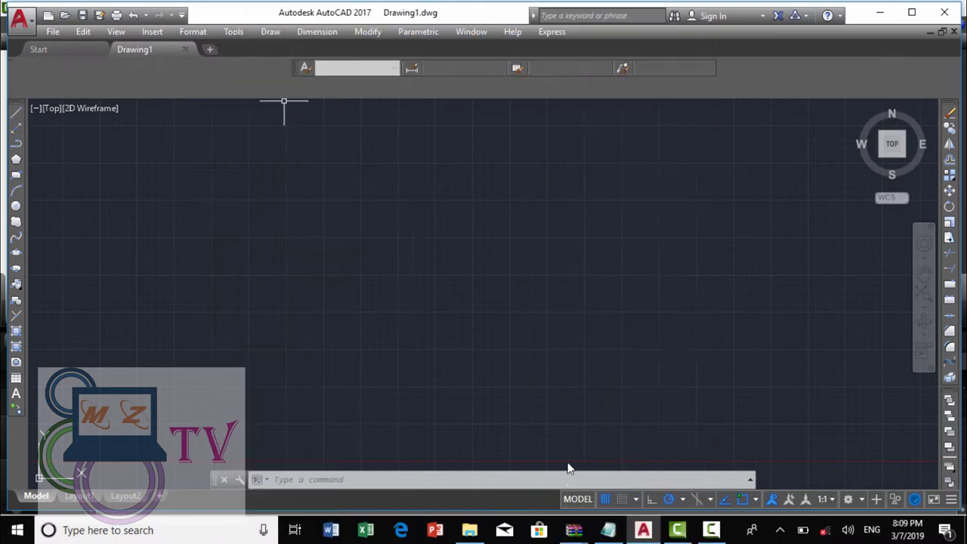
click(234, 30)
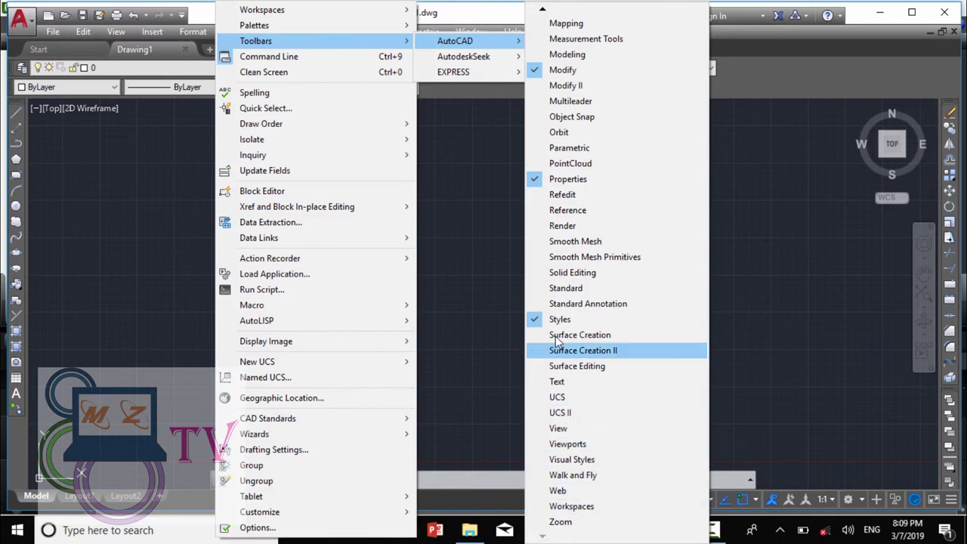
Turn on the Standard toolbar and maximize the AutoCAD window
click(556, 291)
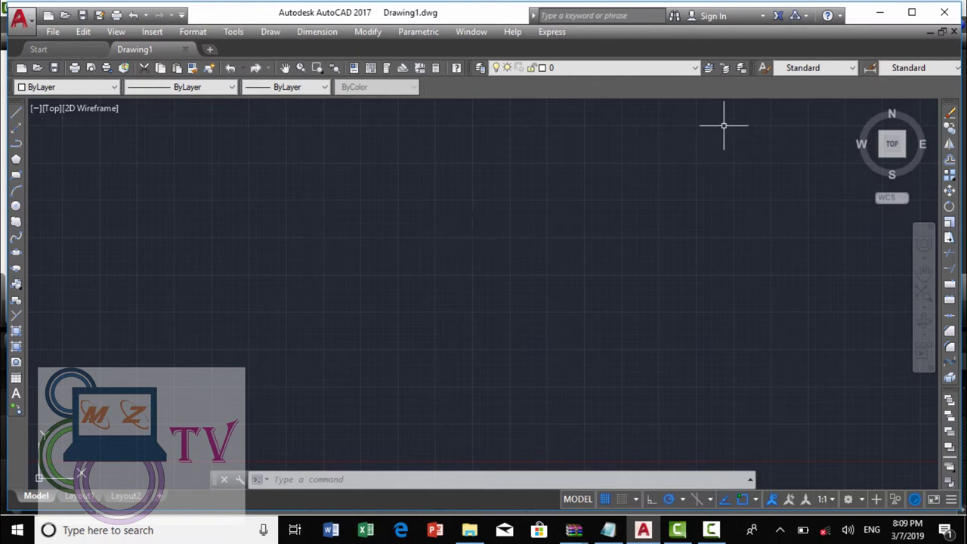
click(911, 12)
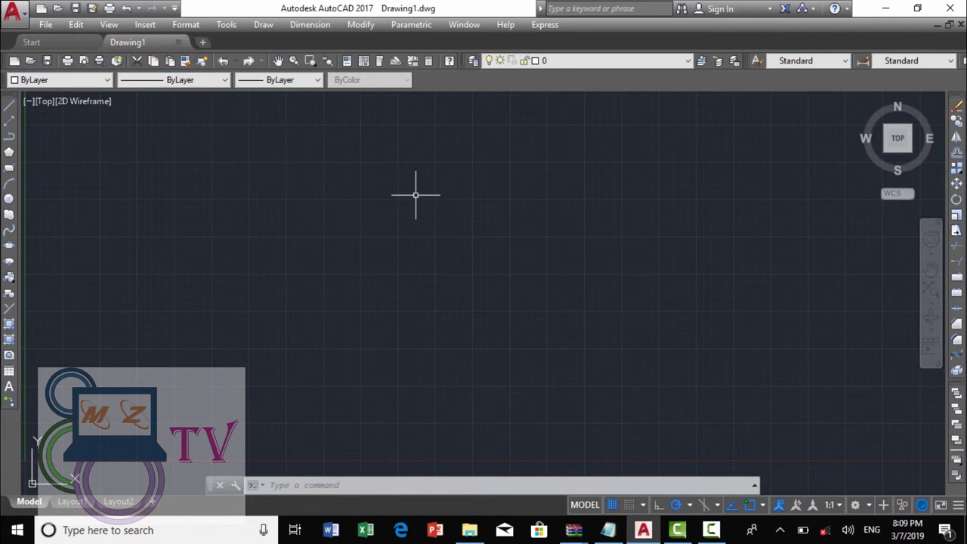
In Options (OP), set the Open and Save format to AutoCAD 2010/LT2010 Drawing
text(OP)
key(Return)
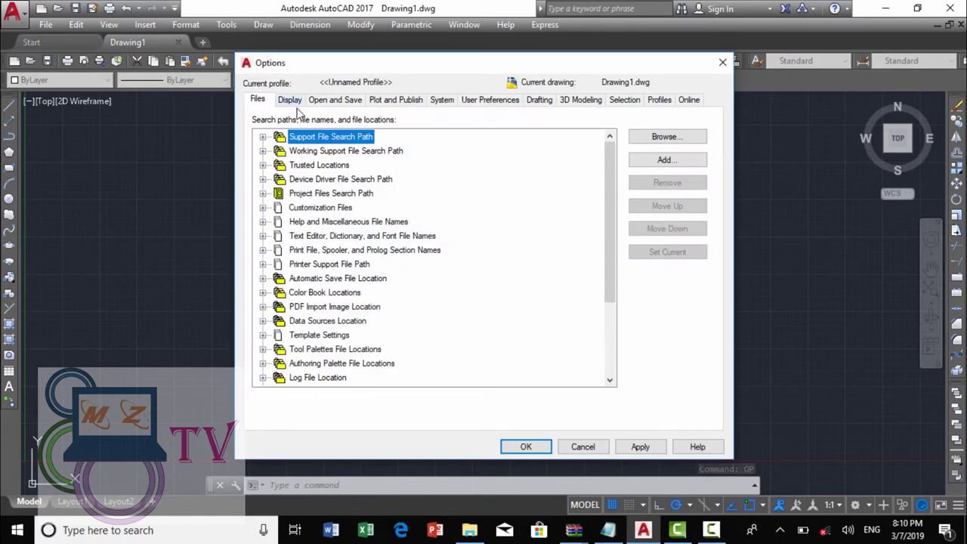
click(289, 102)
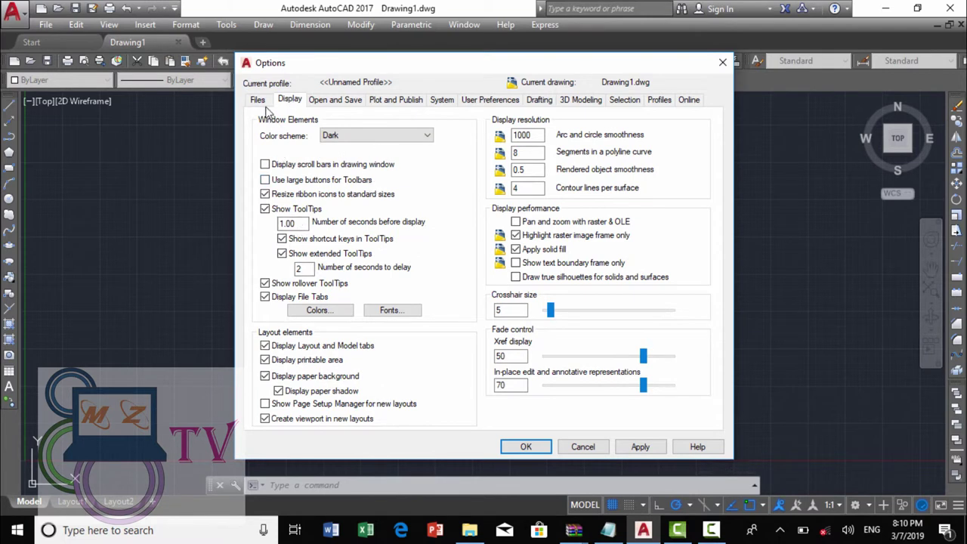
click(324, 103)
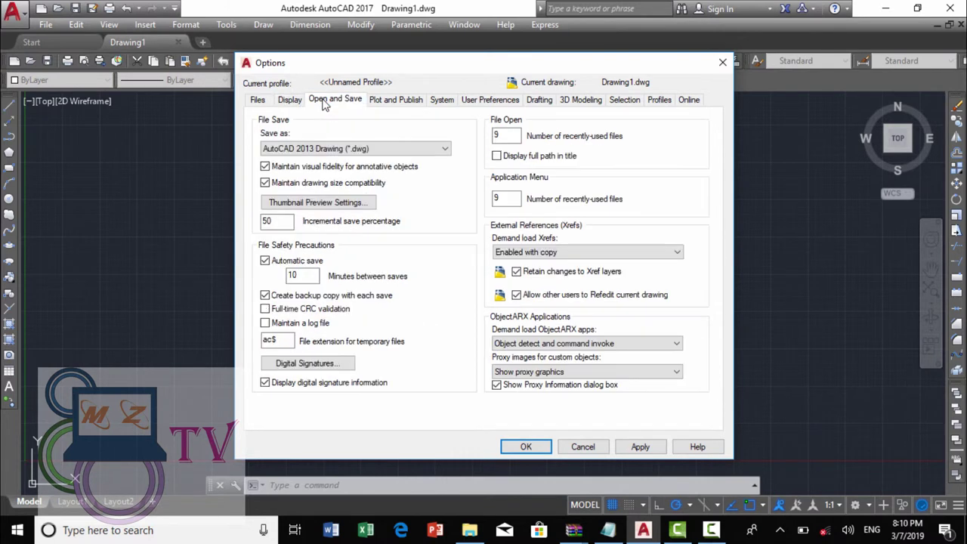
click(336, 148)
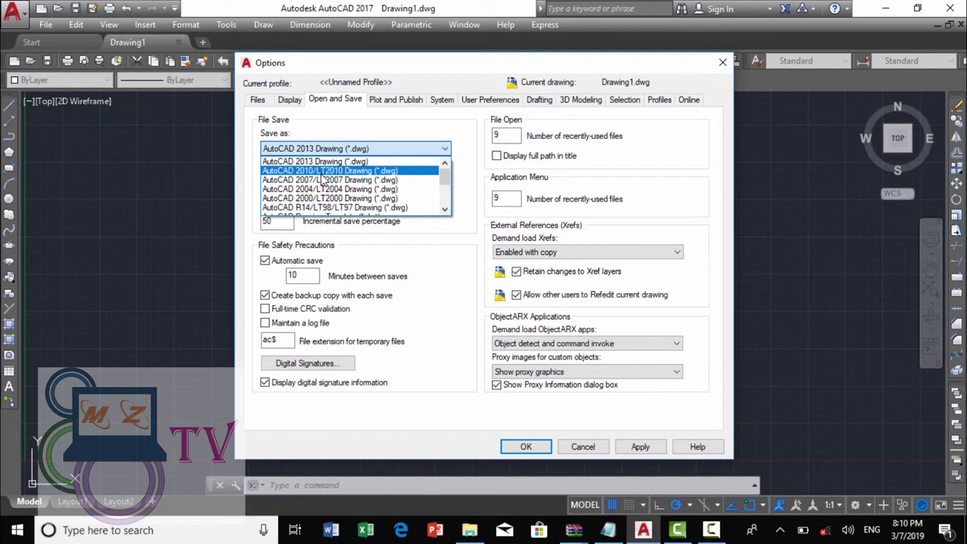
click(325, 172)
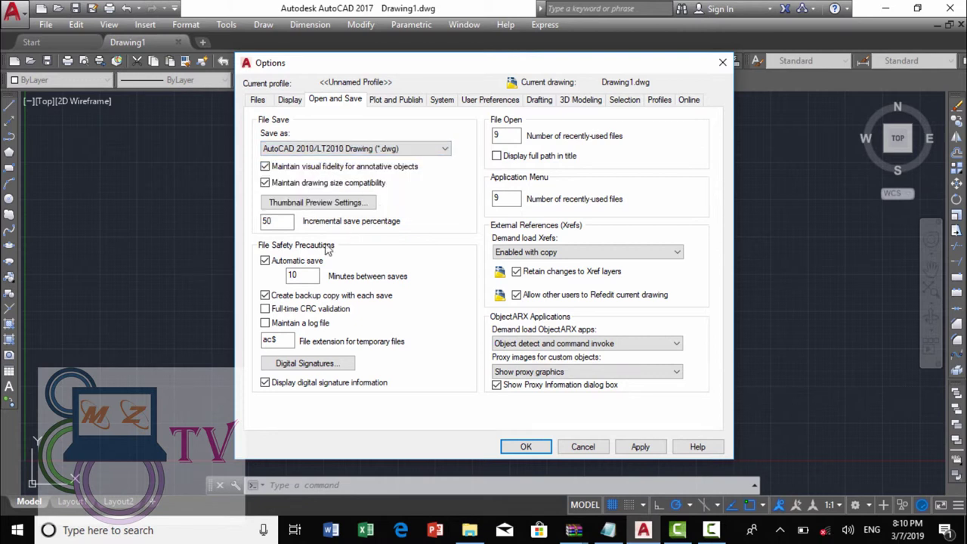
Select the 10-minute autosave interval, confirm Options, and quit AutoCAD without saving Drawing1.dwg
click(298, 277)
double_click(298, 276)
click(518, 445)
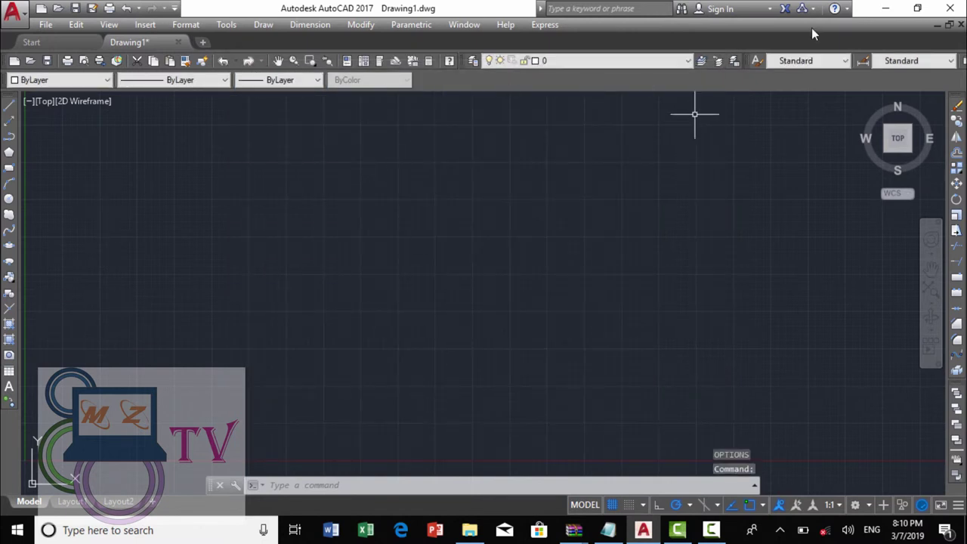
mouse_move(897, 138)
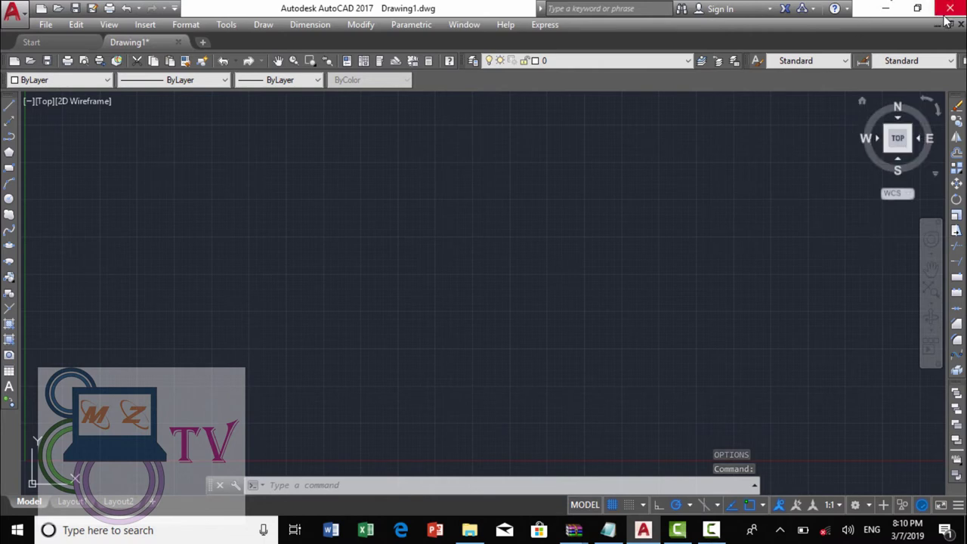
click(949, 8)
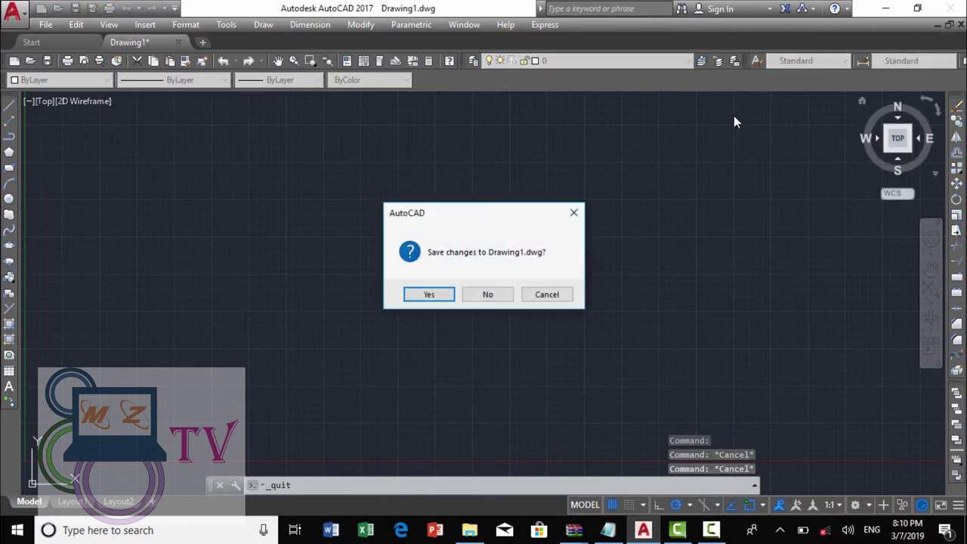
click(489, 295)
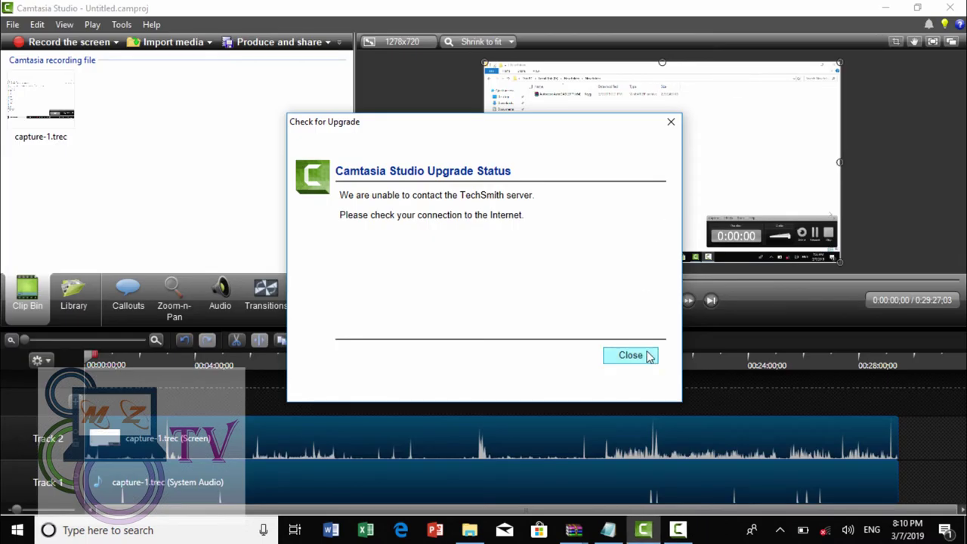
Close the Camtasia Check for Upgrade notice and minimize Camtasia Studio
click(630, 355)
click(880, 7)
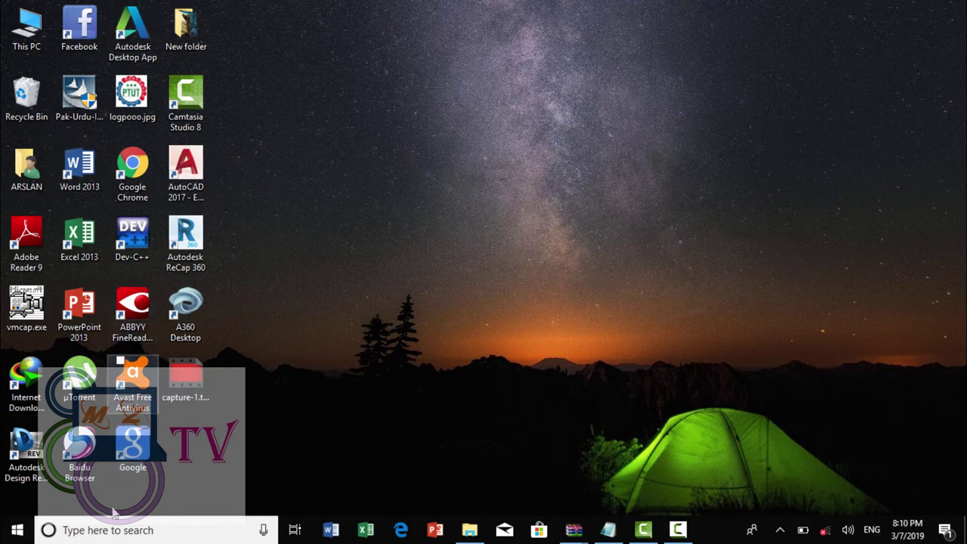
Relaunch AutoCAD 2017 from the desktop shortcut and start a new drawing from the Start tab
click(197, 194)
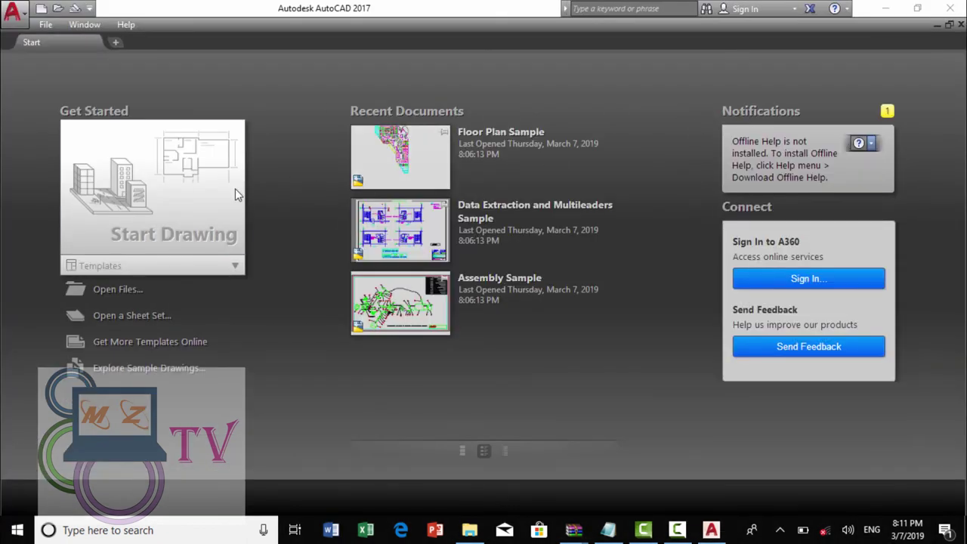
click(235, 194)
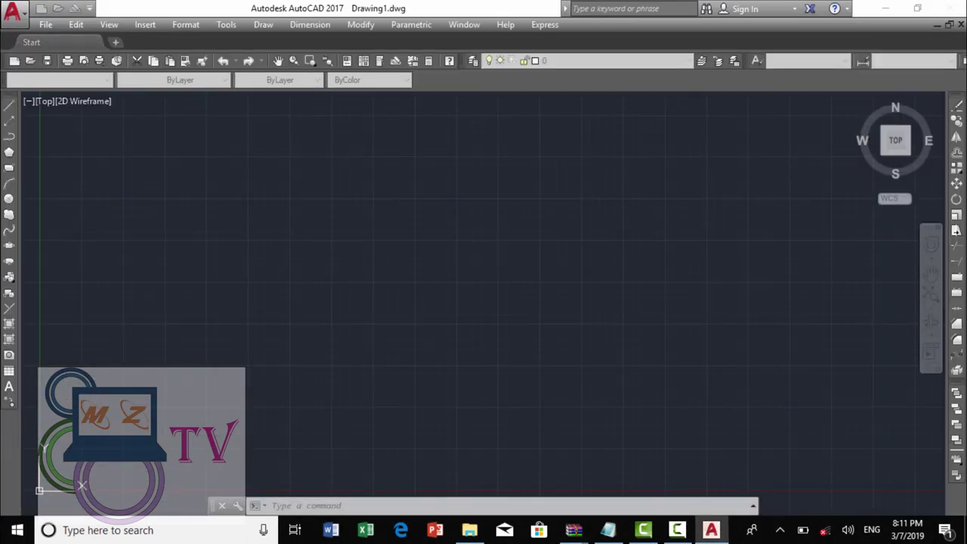